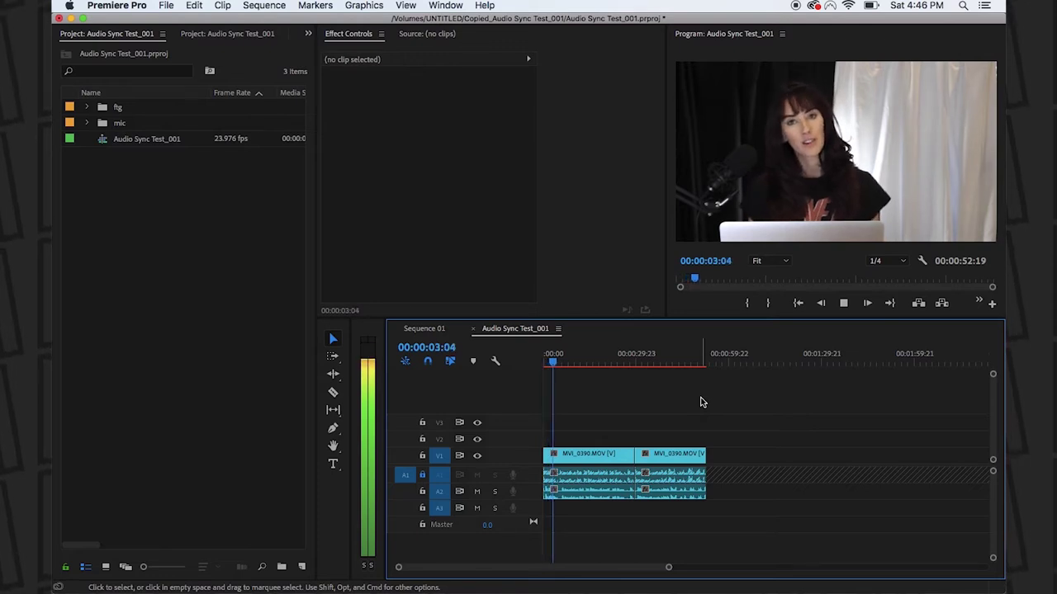
- Mute audio track A2 and replay the sequence from the start so only A1 is heard
key(space)
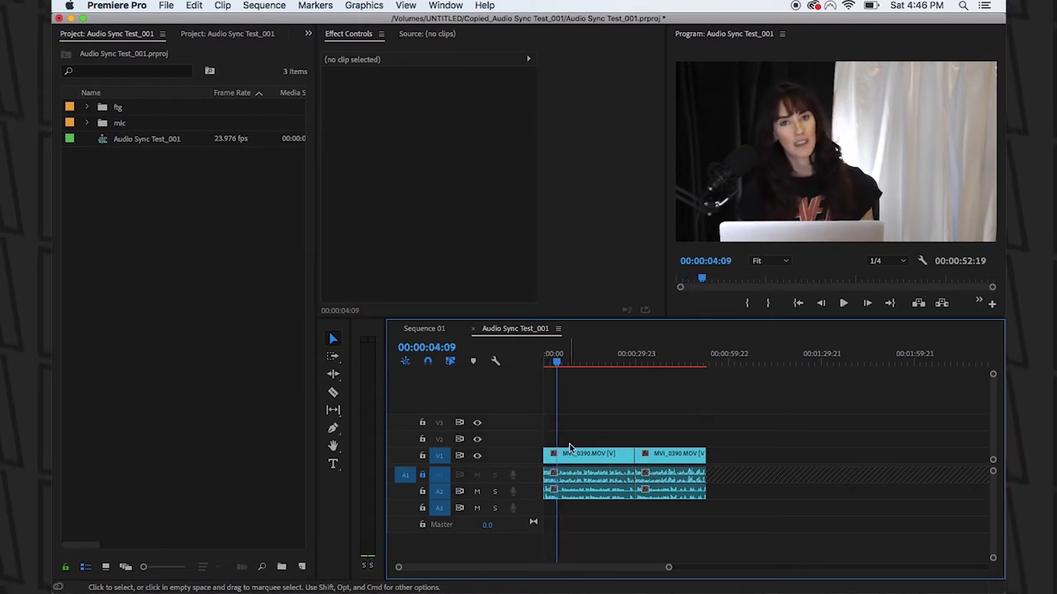
click(566, 454)
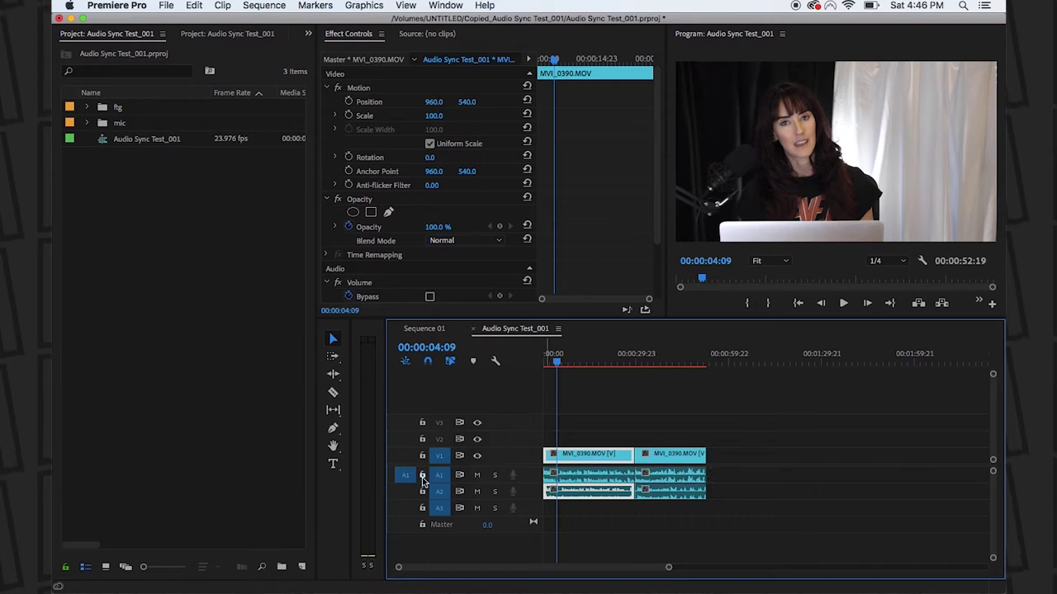
click(624, 425)
click(600, 457)
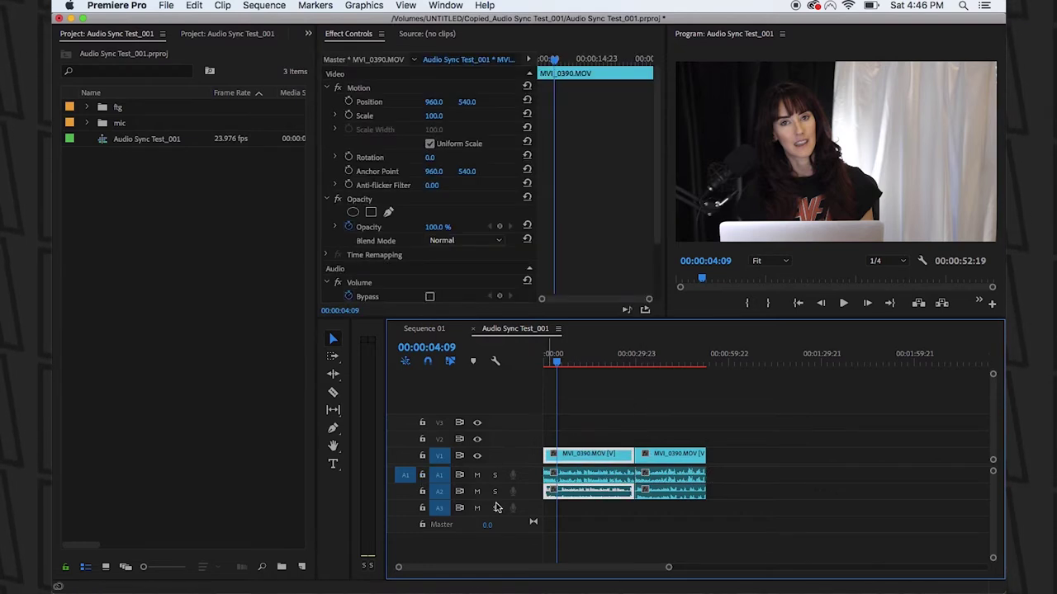
click(477, 492)
key(Home)
key(space)
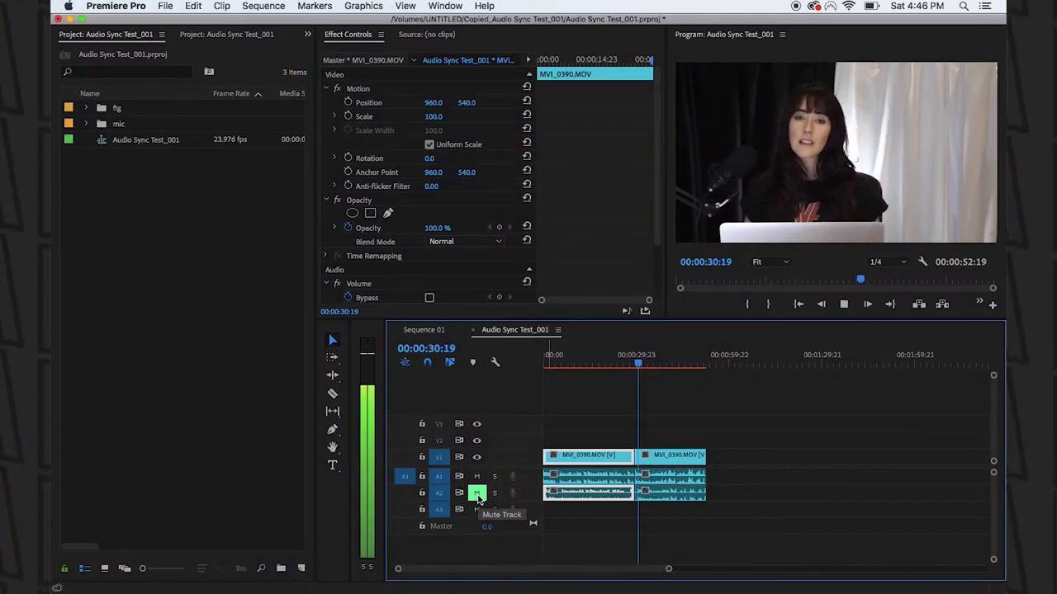
- Stop playback at the sequence start and select the camera clip on the video track
key(space)
key(Home)
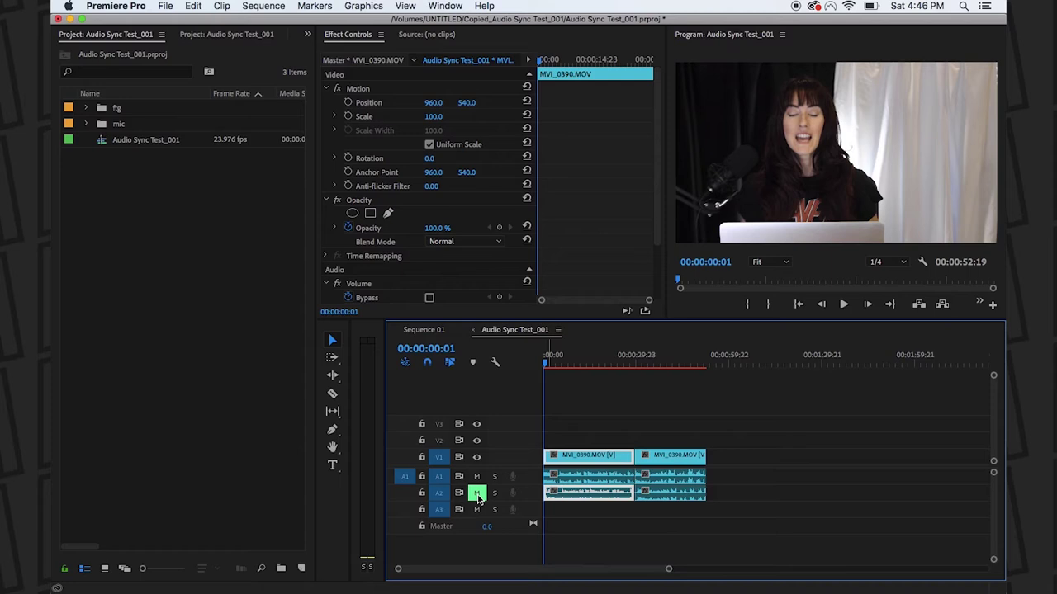
click(695, 529)
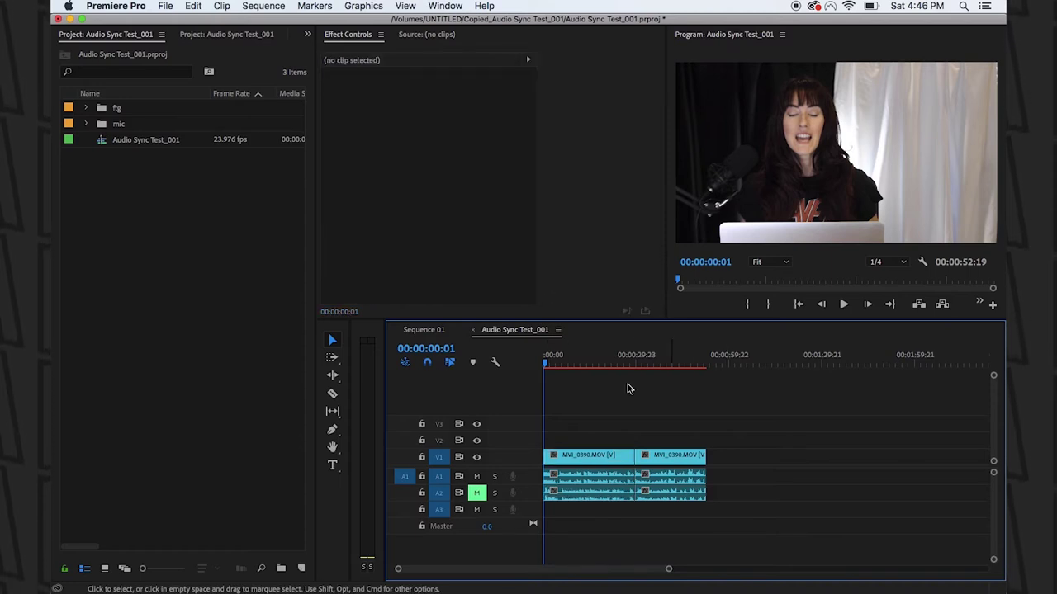
click(581, 460)
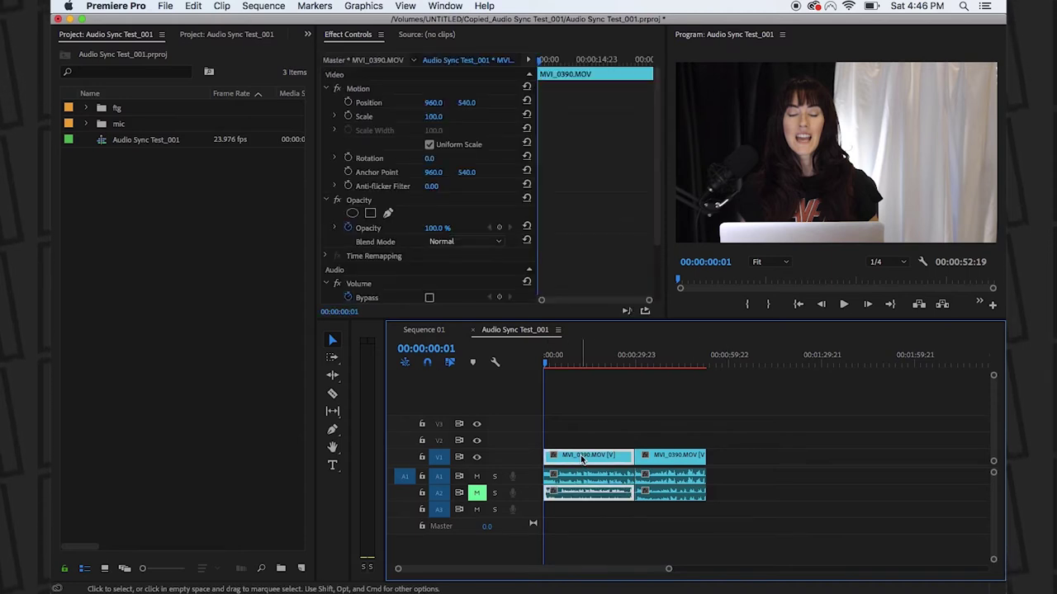
- Reveal the camera clip's source file in the Project panel
right_click(581, 460)
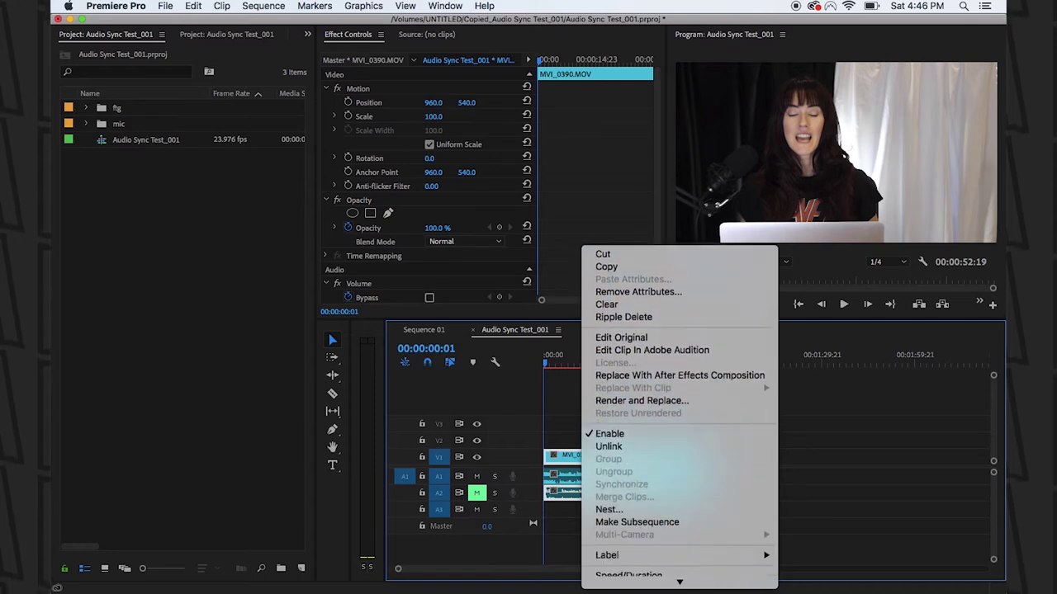
mouse_move(663, 580)
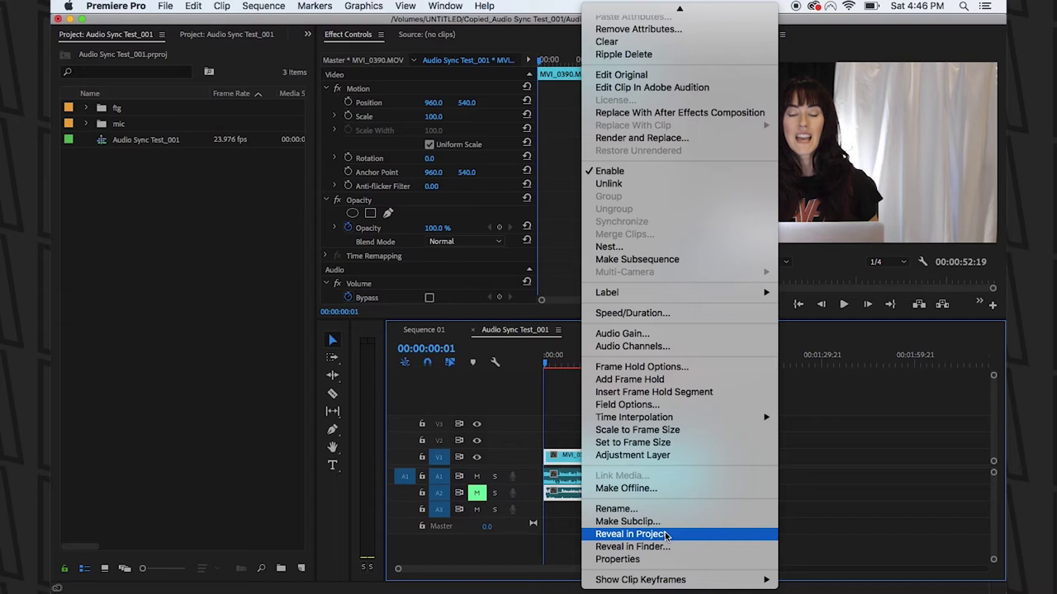
click(665, 534)
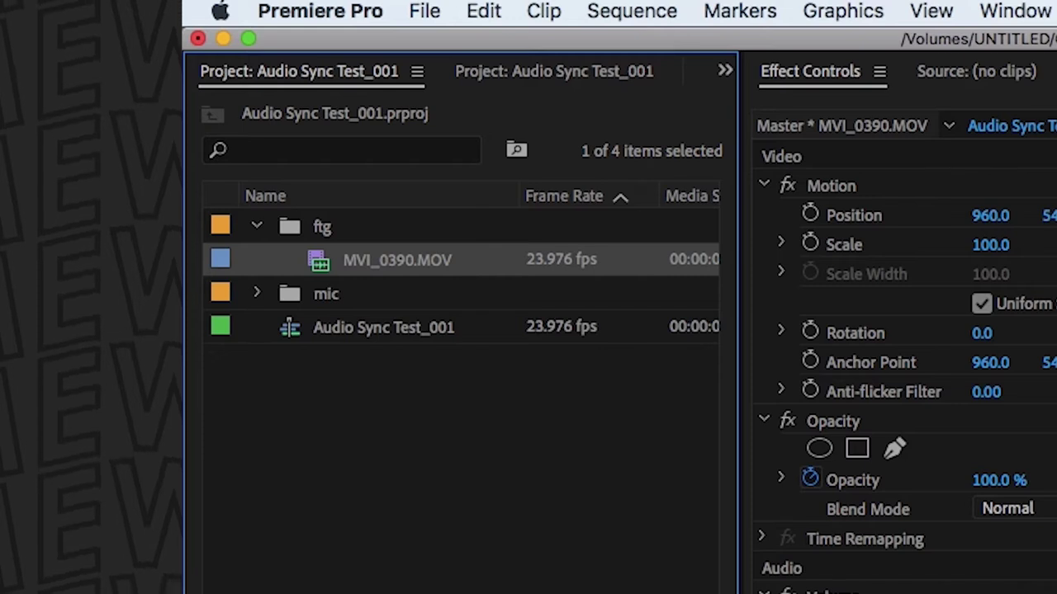
- Rename the new MVI_0390 sequence to MVI_0390-sync
click(404, 261)
key(Right)
text(-sync)
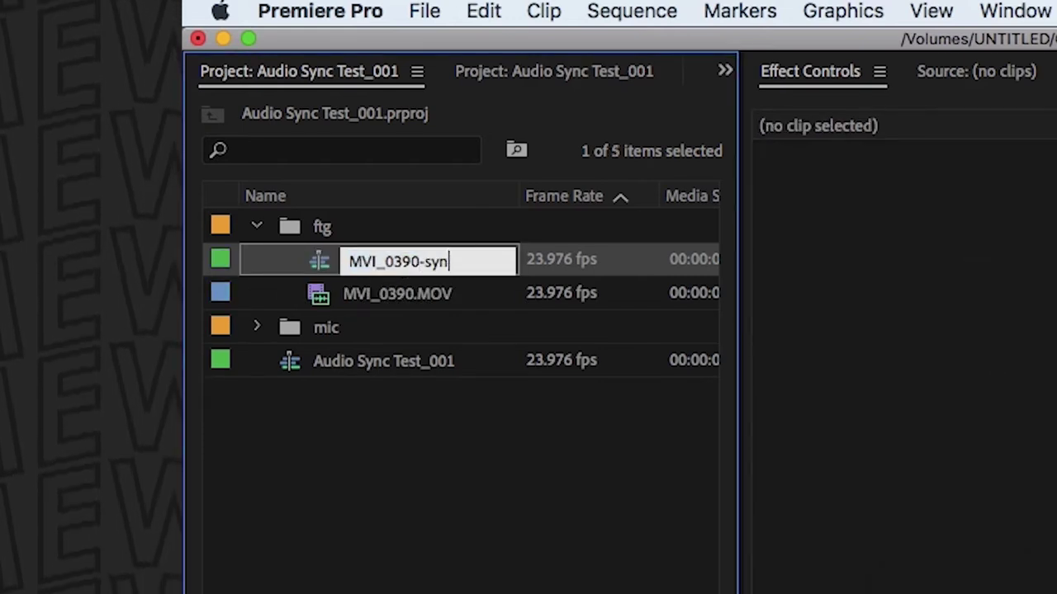
key(Tab)
click(465, 418)
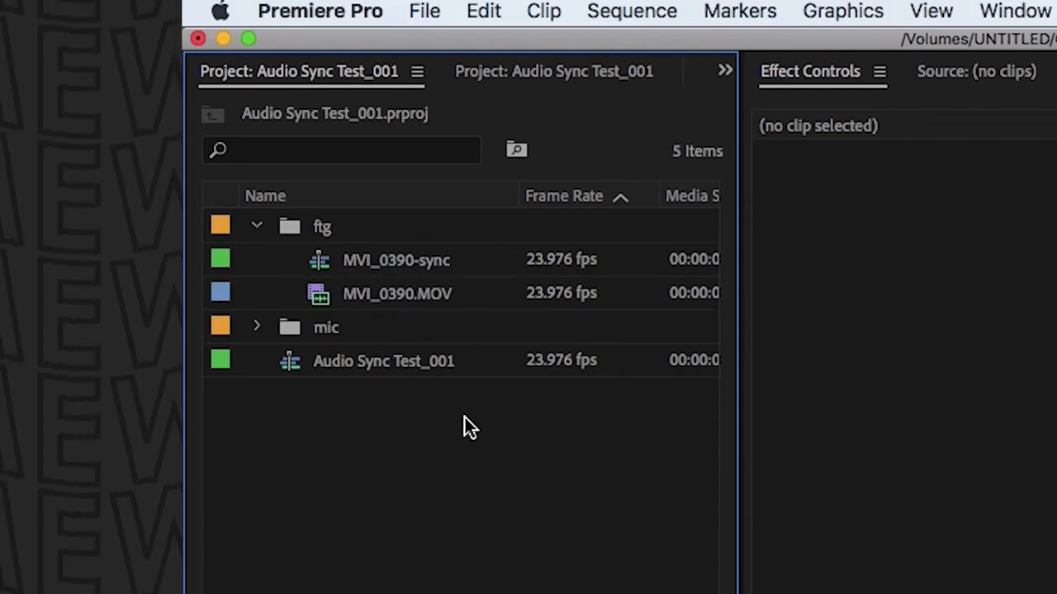
- Place the Audio 1_6.wav mic recording from the mic folder beneath the camera clip, then select both clips
click(327, 267)
click(259, 329)
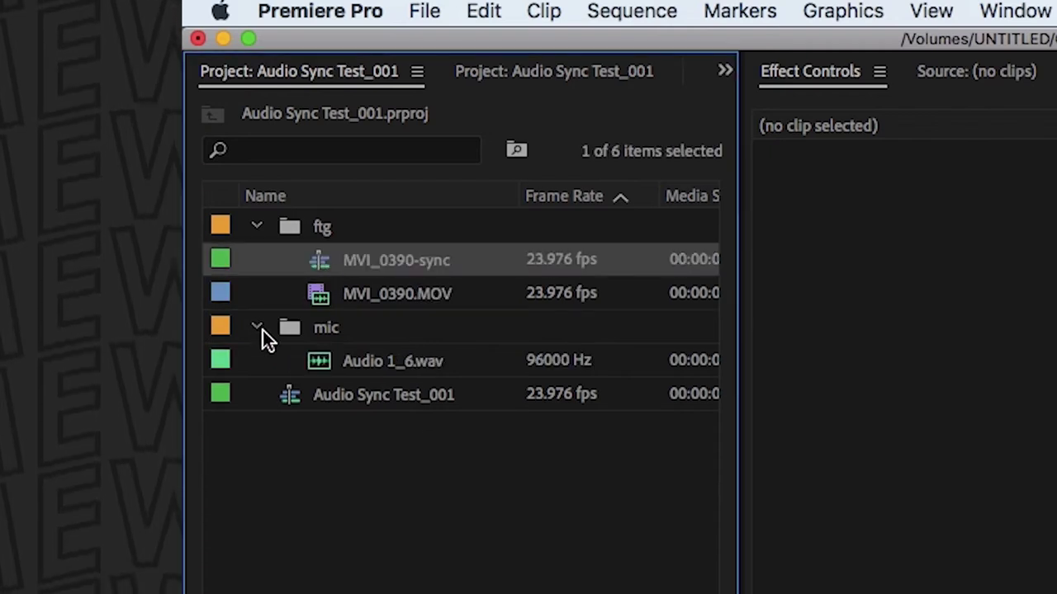
click(329, 361)
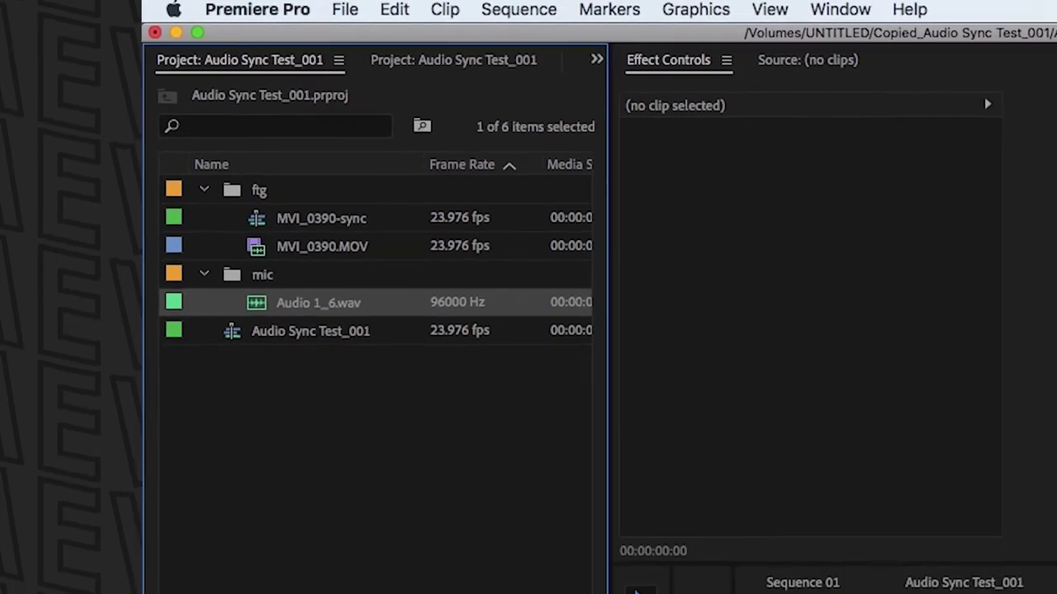
drag(625, 431, 634, 494)
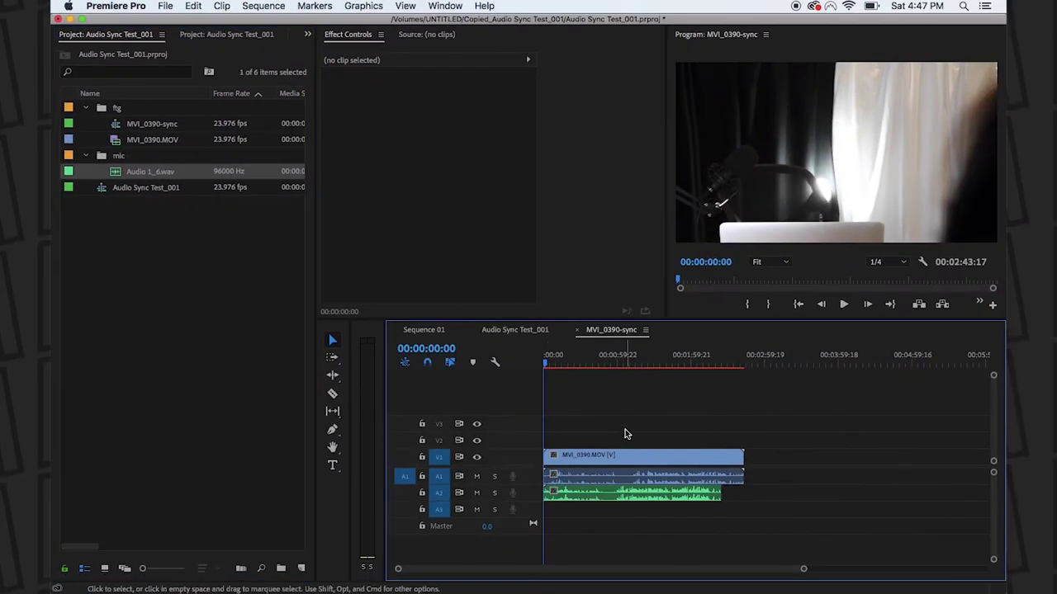
- Synchronize the camera and mic clips by their audio
right_click(633, 498)
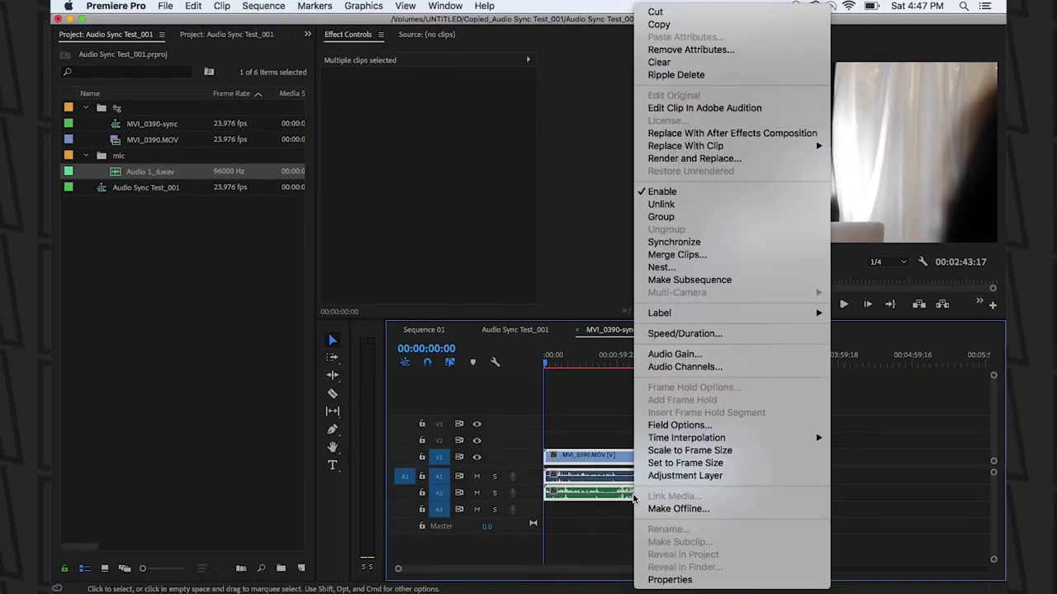
click(695, 241)
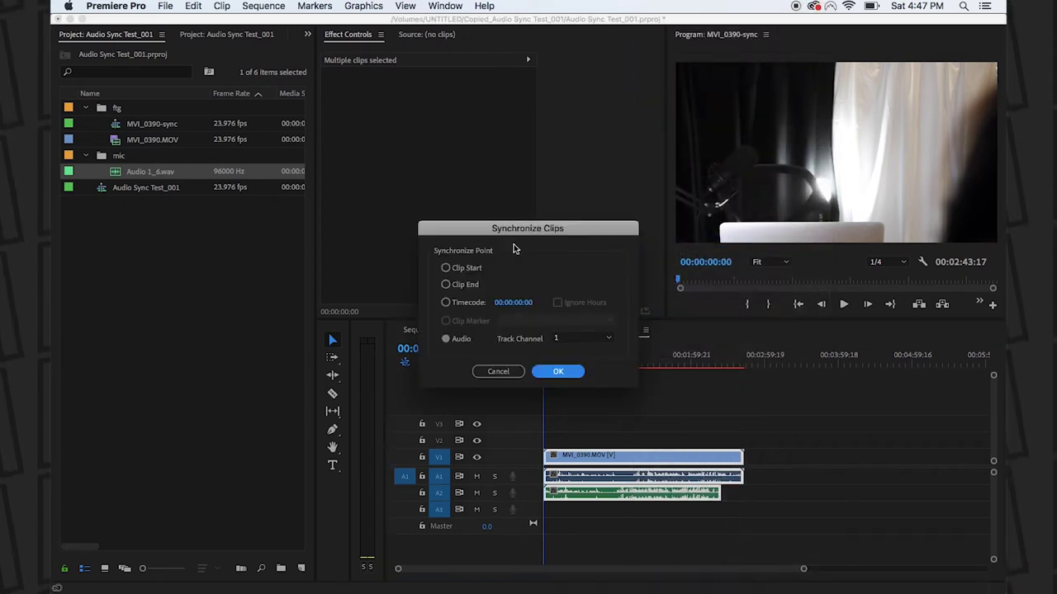
click(559, 371)
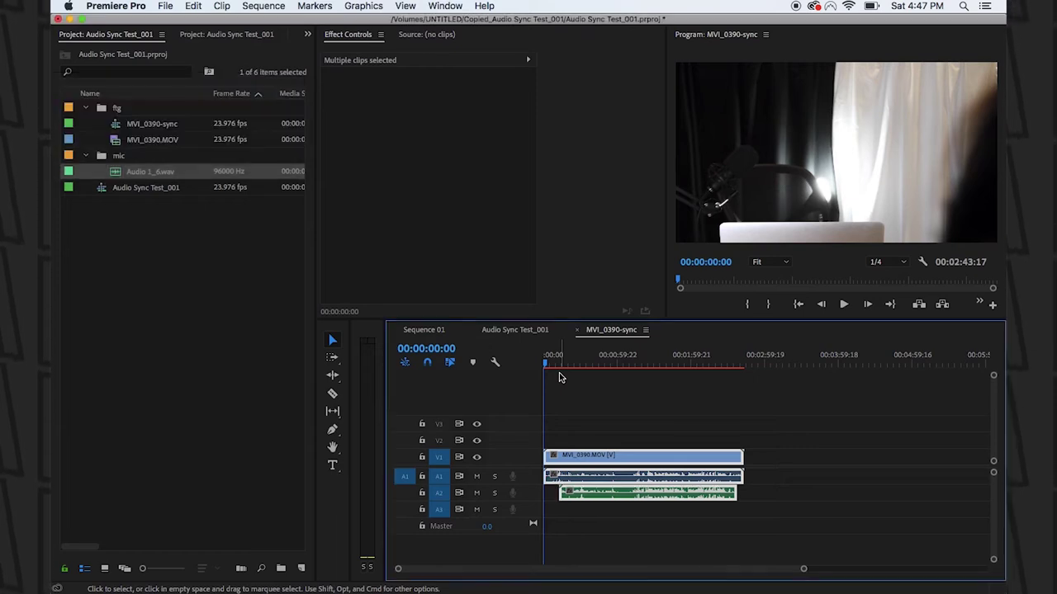
- Trim the excess off the end of the synced clips
click(751, 516)
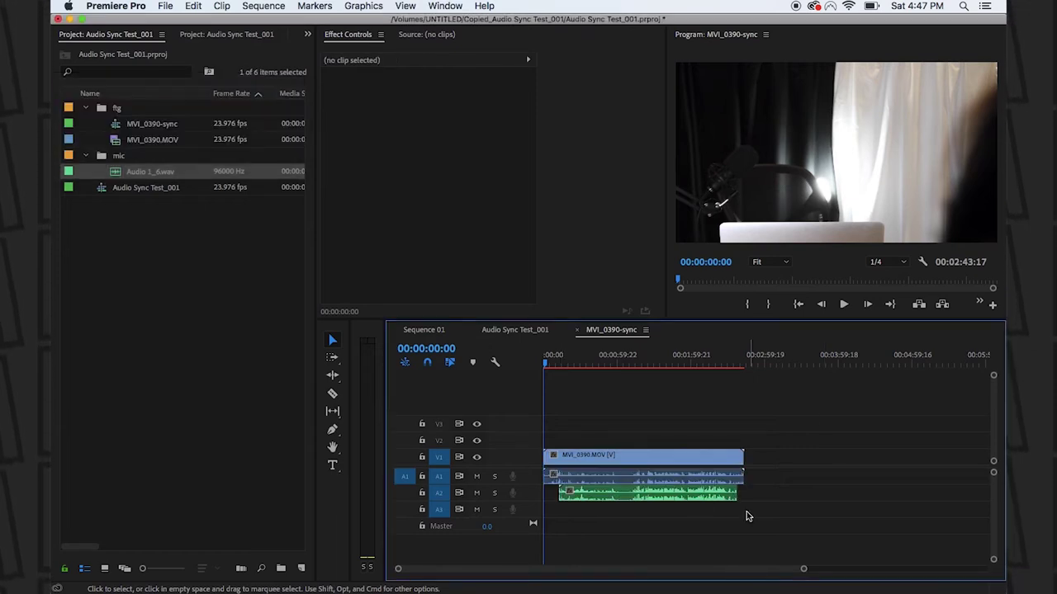
mouse_move(743, 502)
mouse_down()
mouse_move(802, 507)
mouse_move(756, 491)
mouse_up()
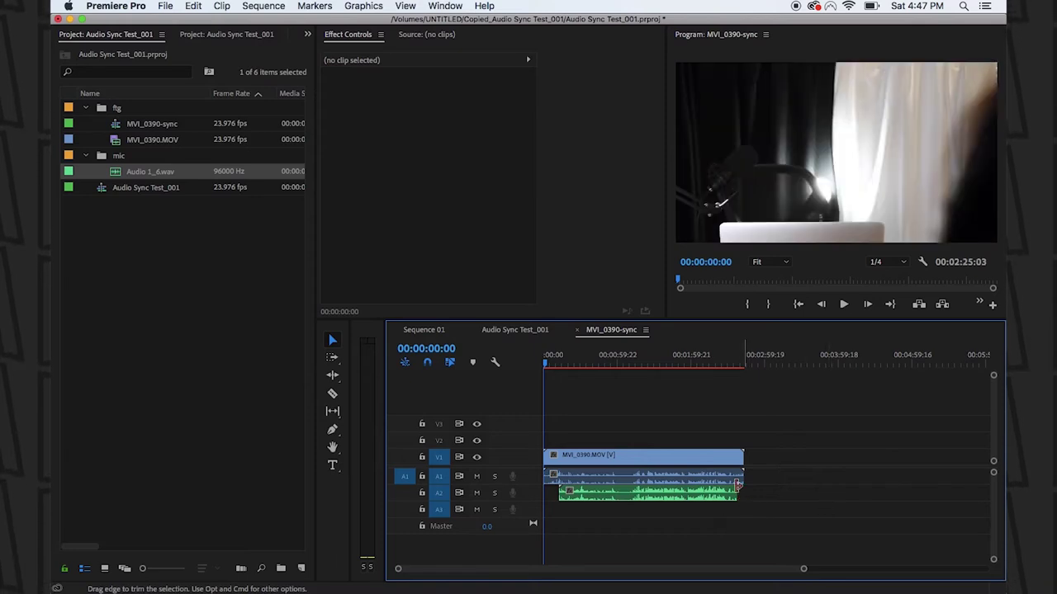
click(719, 492)
click(698, 423)
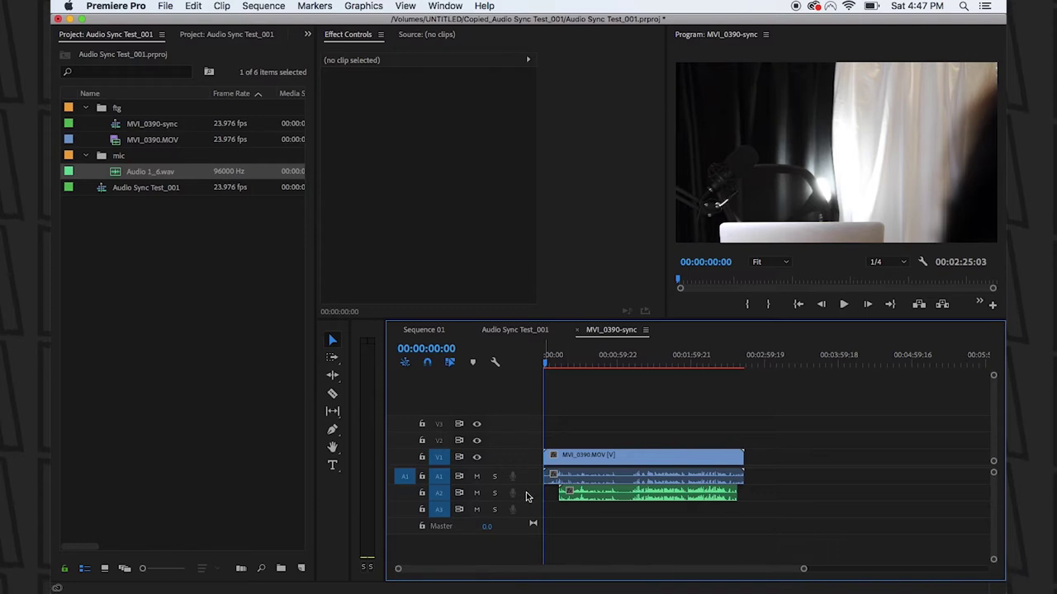
- Ripple-delete the leading gap so the clips start at 00:00, then select MVI_0390-sync
drag(589, 459, 678, 462)
click(659, 423)
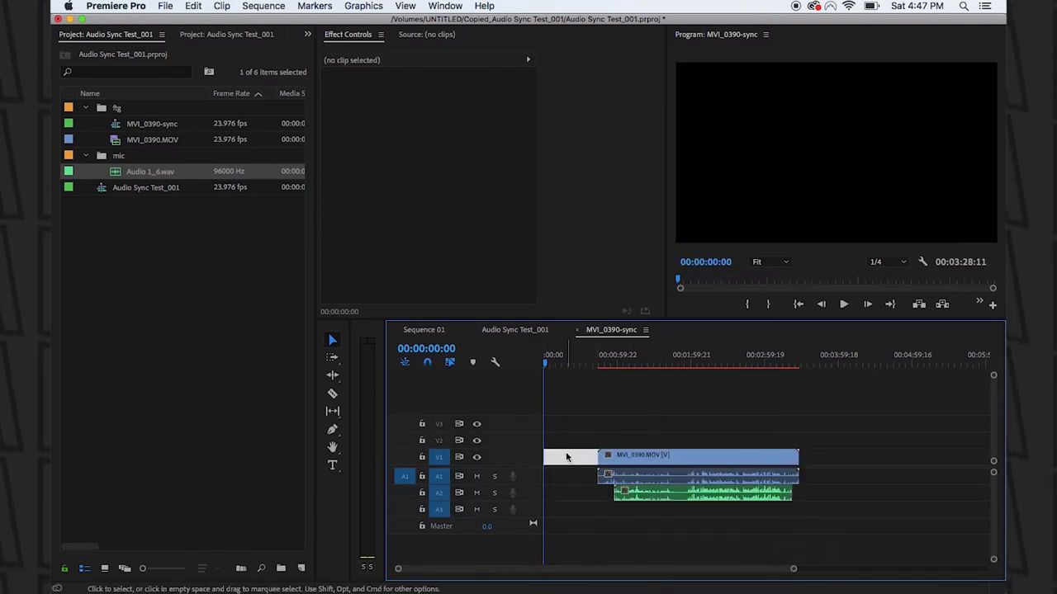
key(Delete)
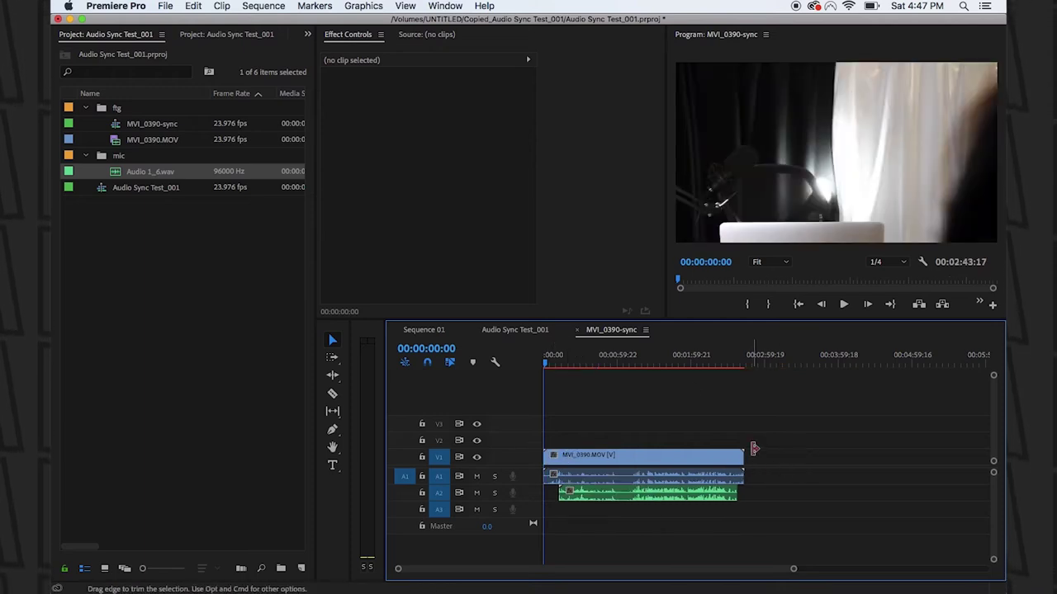
click(136, 231)
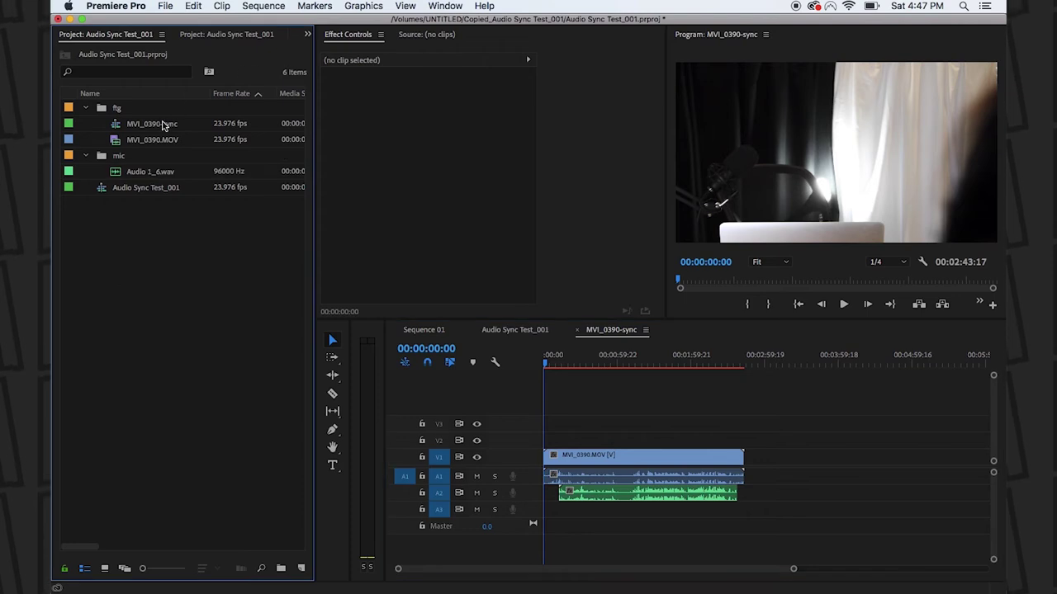
click(163, 125)
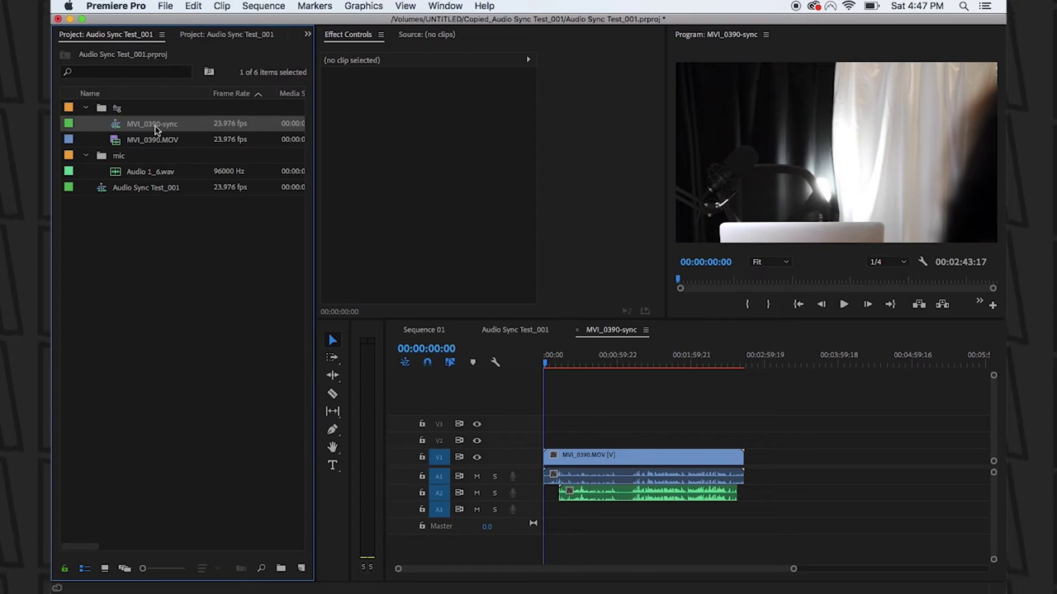
- Export MVI_0390-sync twice with Cmd+M so the latest file is MVI_0390-sync_1.mp4
key(super+m)
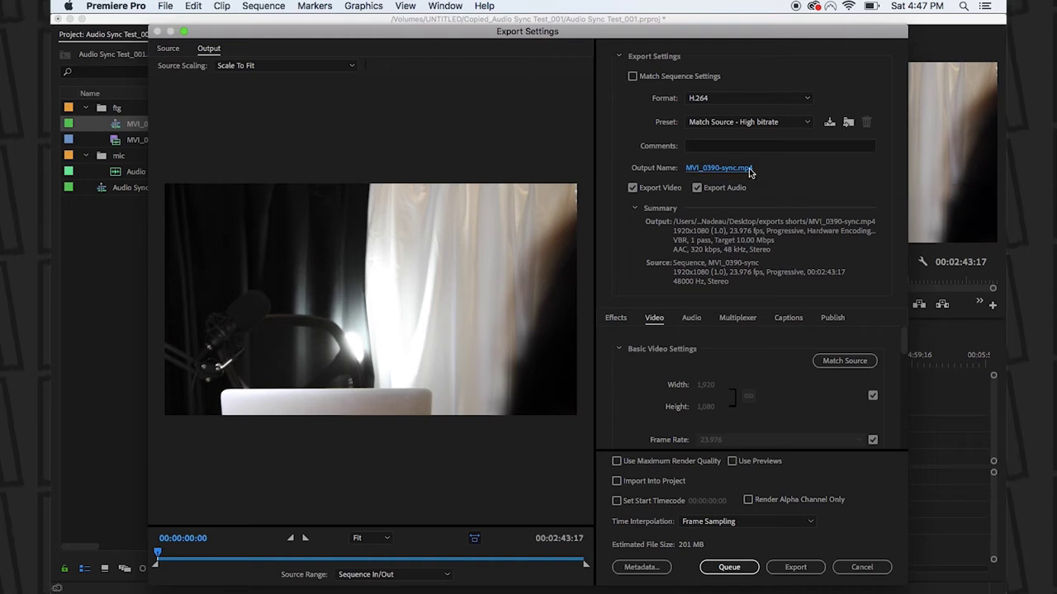
click(795, 567)
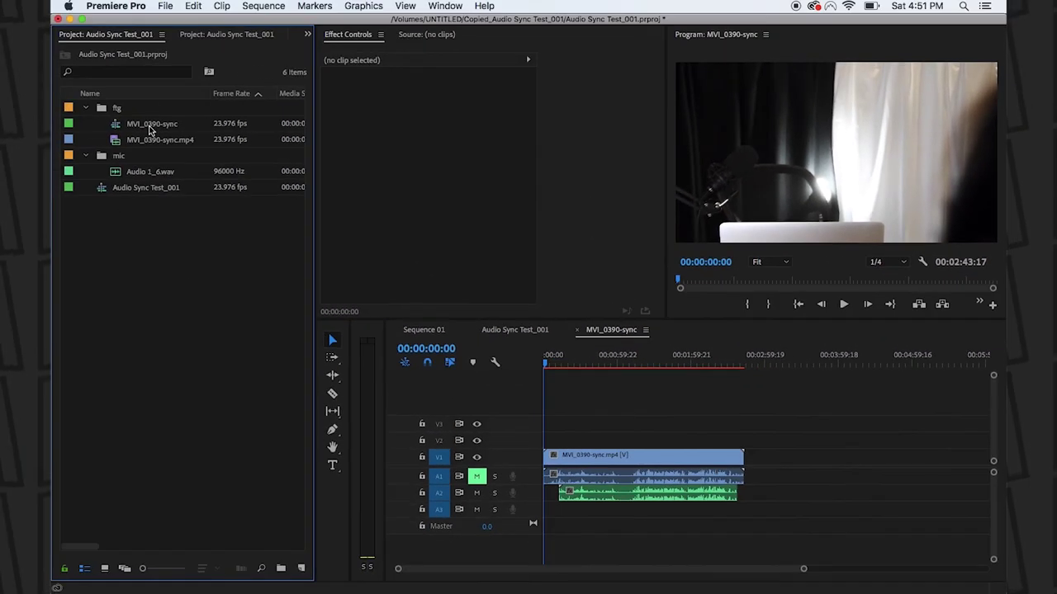
click(151, 129)
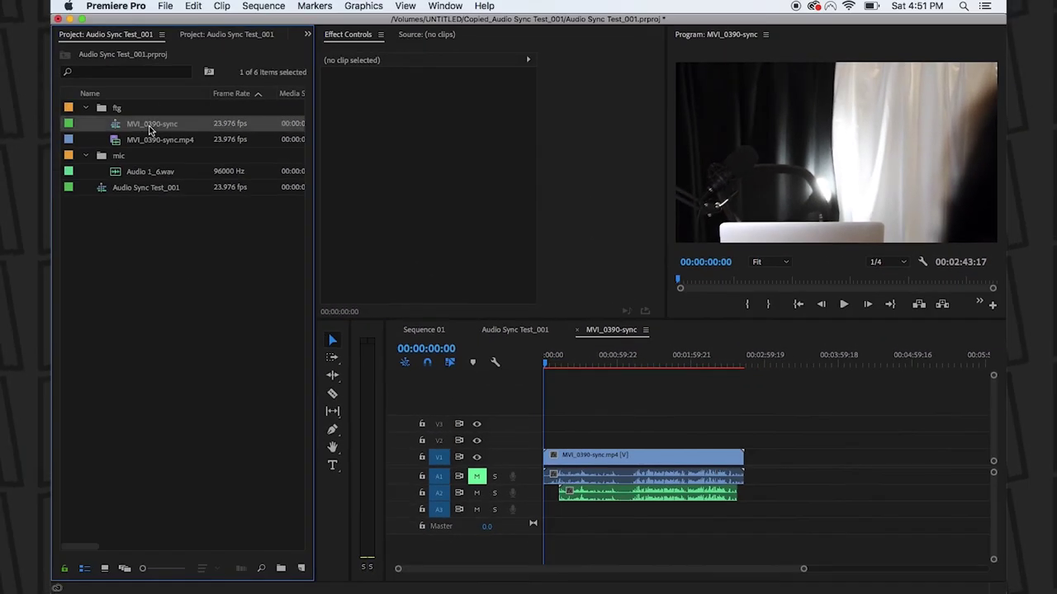
key(super+m)
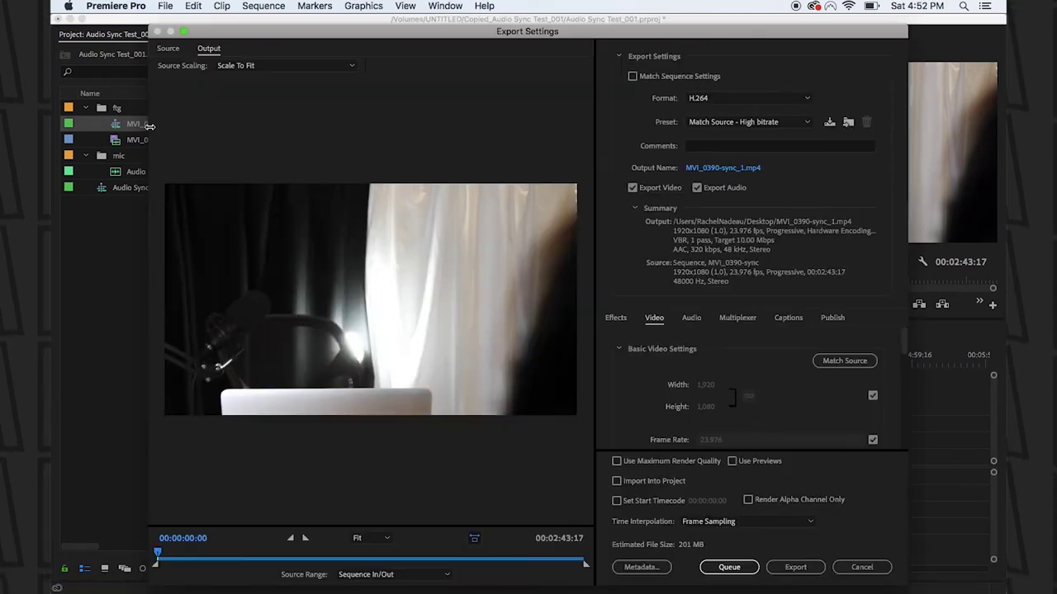
click(795, 567)
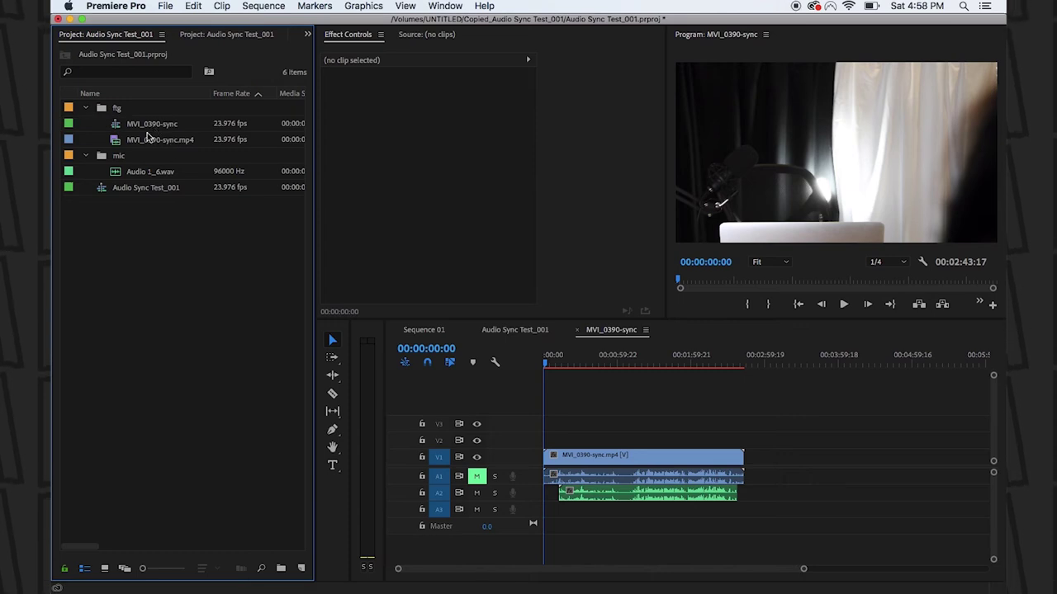
- Replace MVI_0390-sync.mp4's footage with MVI_0390-sync_1.mp4 and open Audio Sync Test_001
click(147, 142)
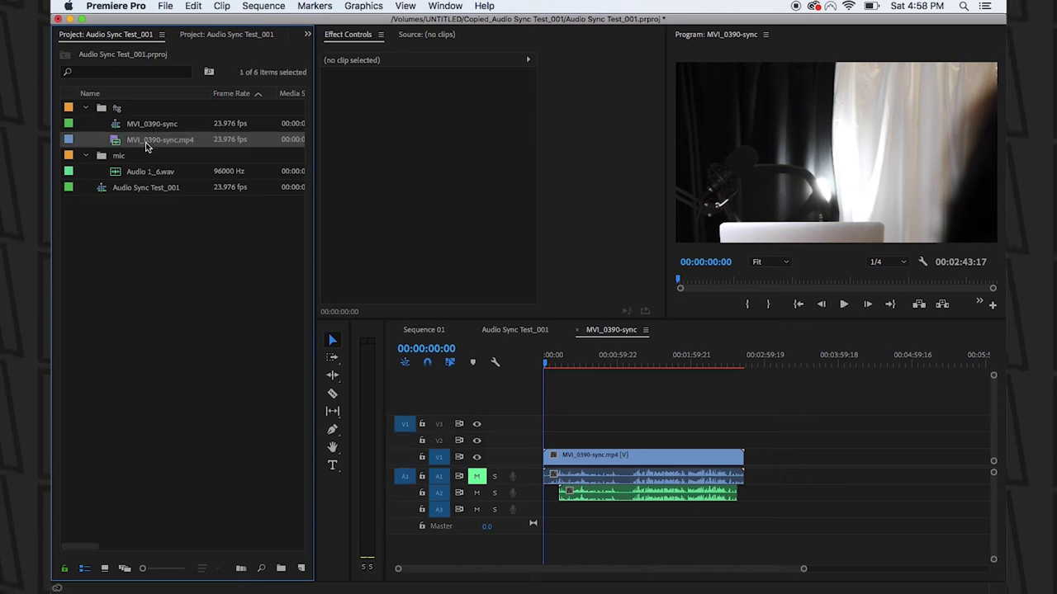
right_click(147, 145)
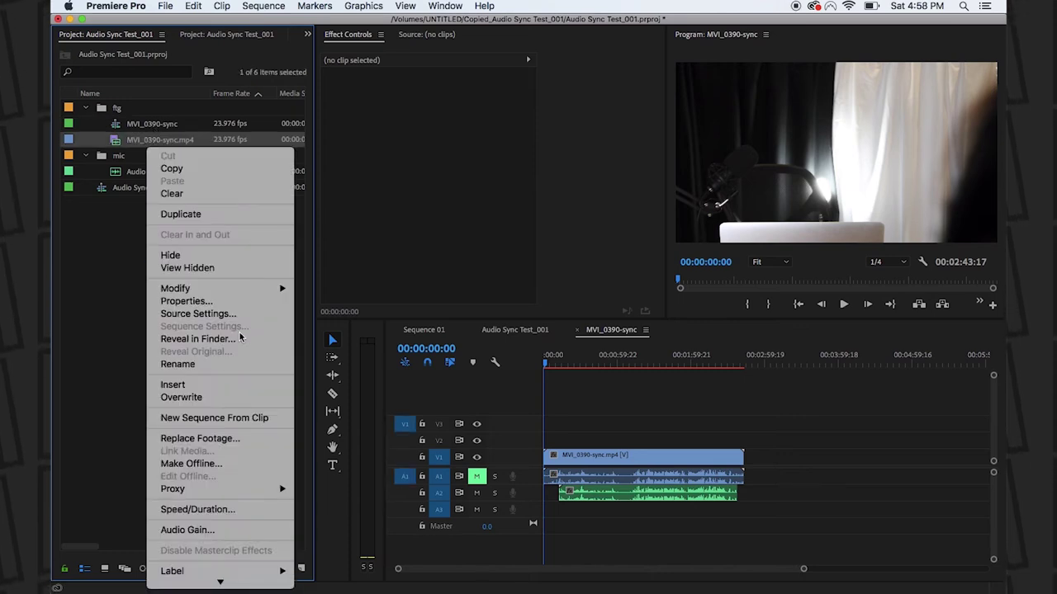
click(209, 441)
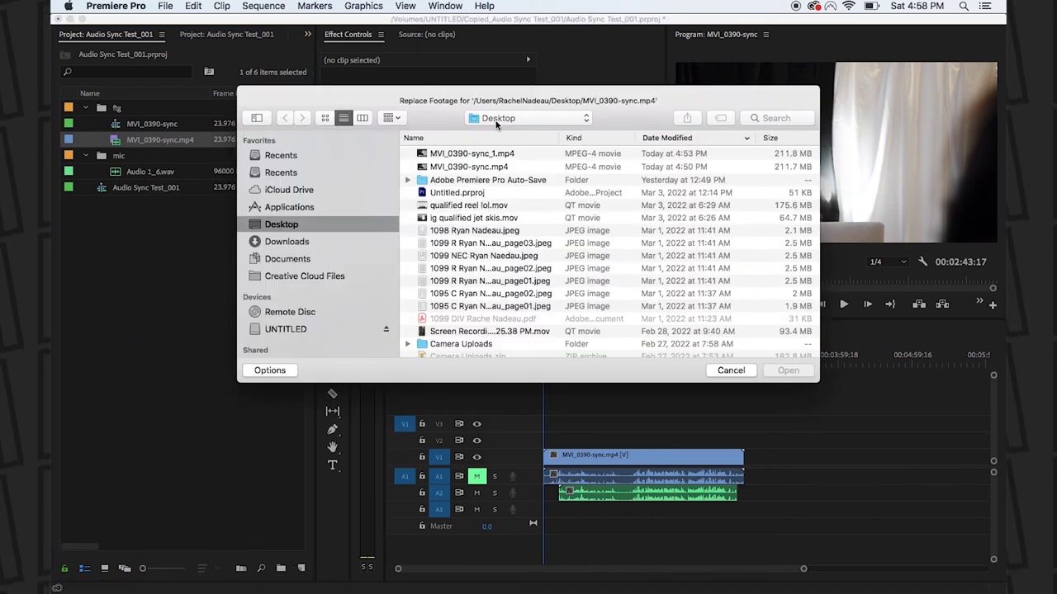
click(456, 155)
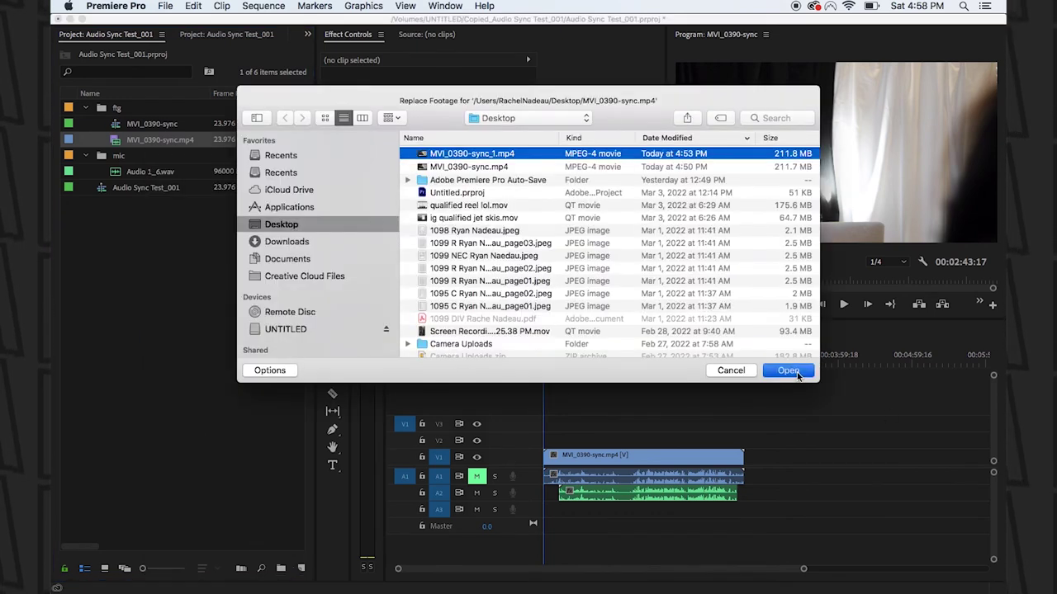
click(790, 371)
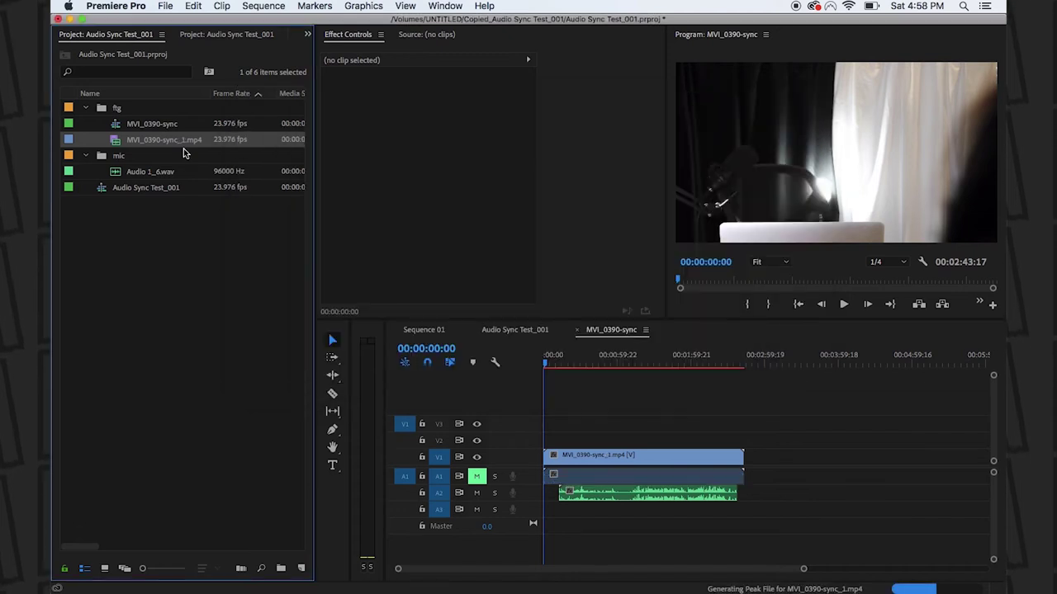
double_click(102, 188)
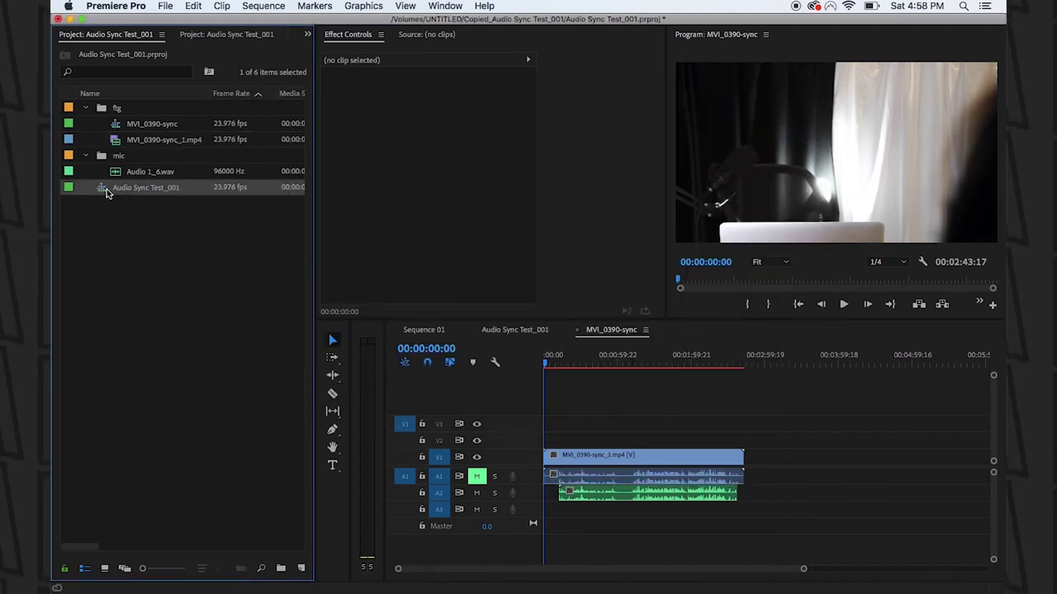
- Mute camera track A1, unmute mic track A2, and select both camera audio clips on A1
click(587, 462)
click(672, 460)
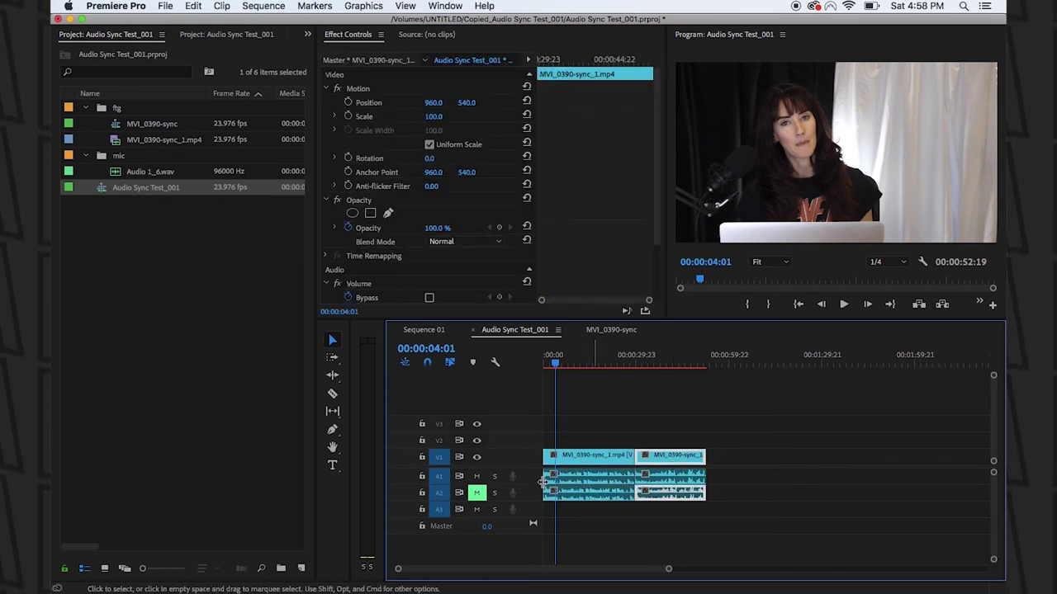
click(477, 493)
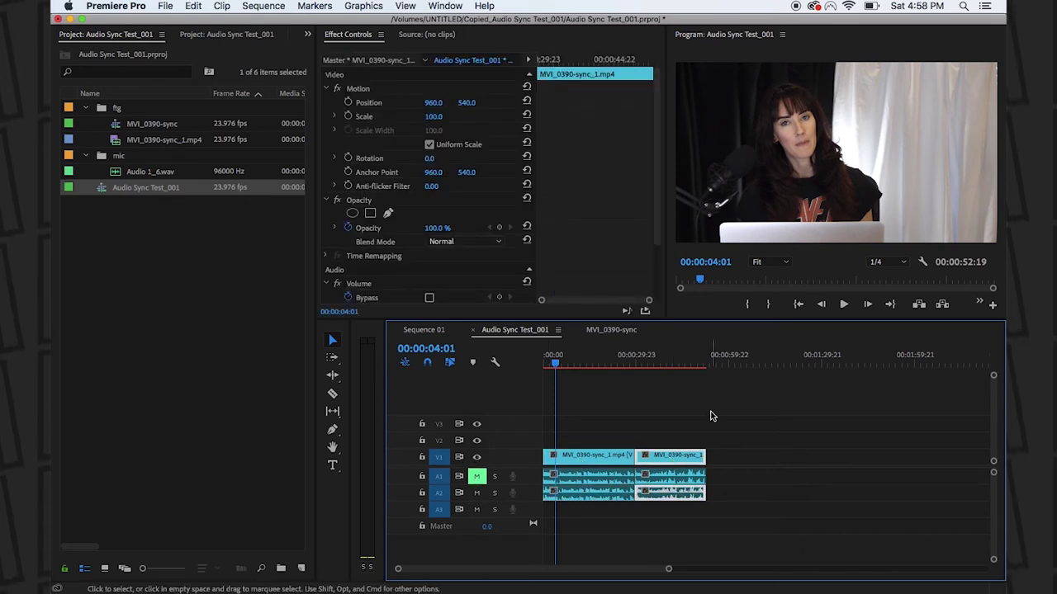
click(709, 415)
drag(750, 480, 610, 476)
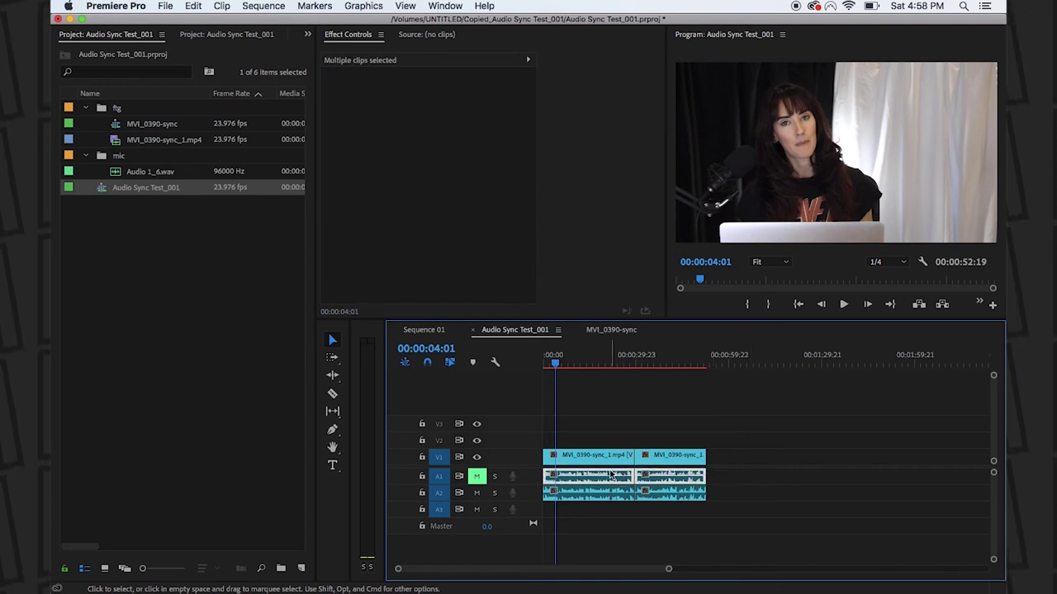